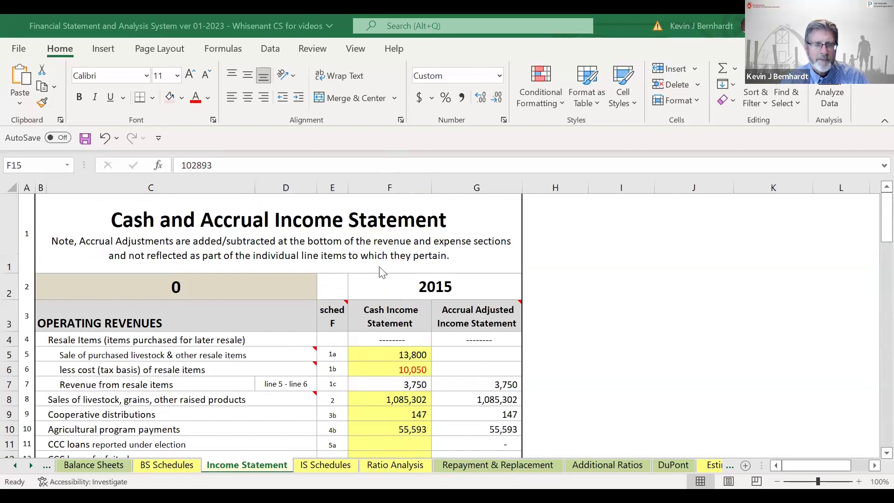
- Switch to the Form 4797 PDF in Microsoft Edge and examine the livestock and machinery sales in Parts I, II and III
{"action": "scroll", "coordinate": [386, 358], "scroll_direction": "down", "scroll_amount": 2}
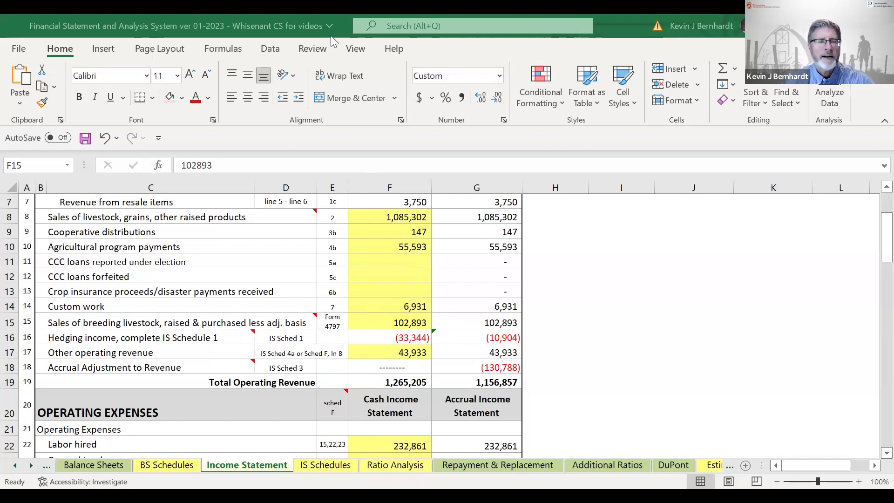
{"action": "key", "text": "alt+Tab"}
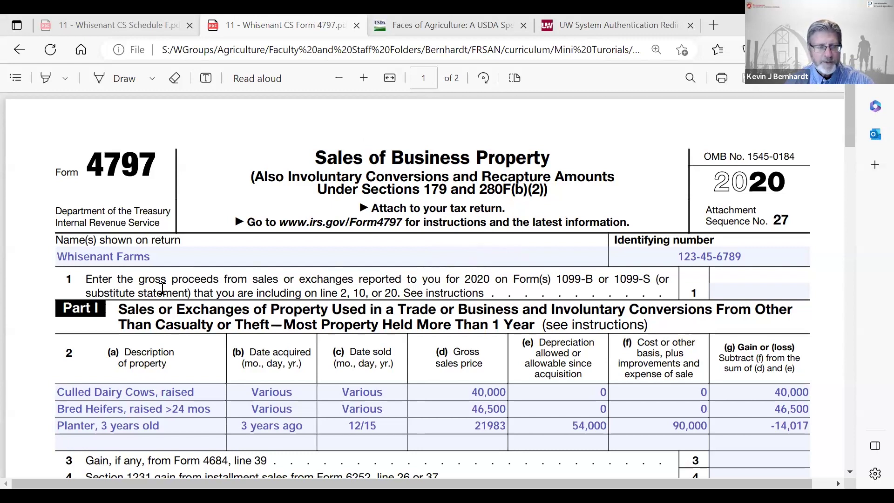
{"action": "scroll", "coordinate": [161, 290], "scroll_direction": "down", "scroll_amount": 2}
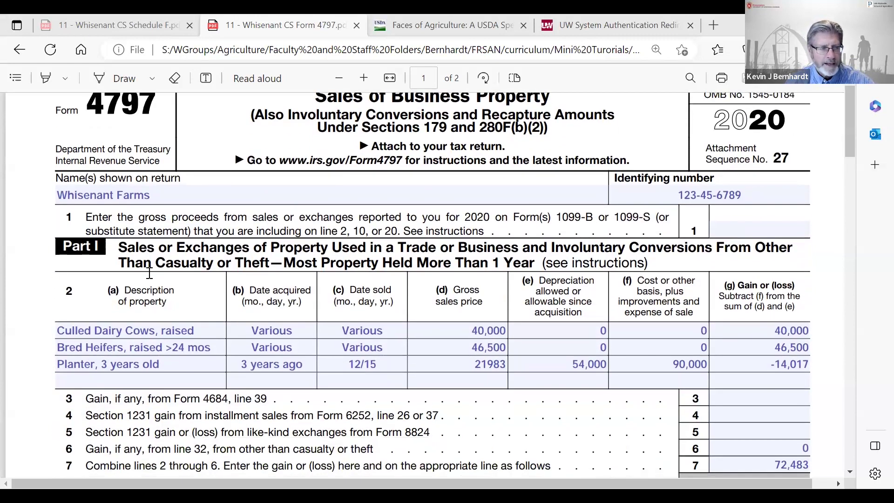
{"action": "scroll", "coordinate": [149, 272], "scroll_direction": "down", "scroll_amount": 10}
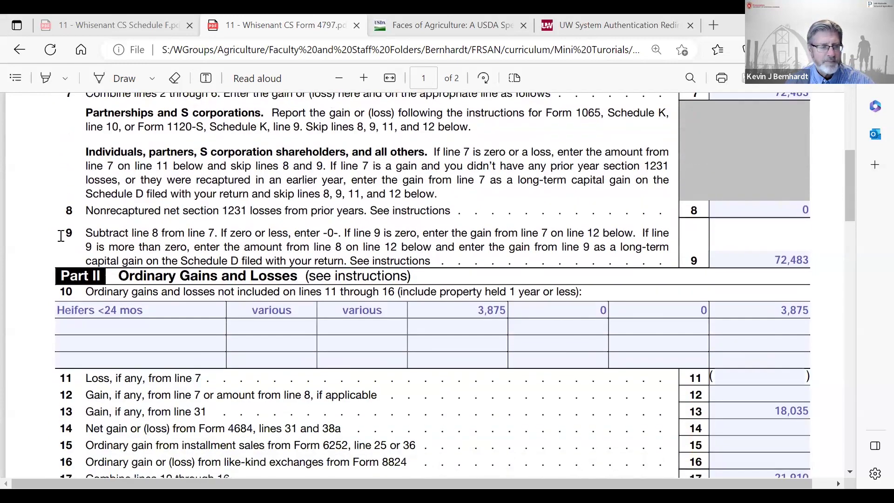
{"action": "scroll", "coordinate": [225, 292], "scroll_direction": "down", "scroll_amount": 5}
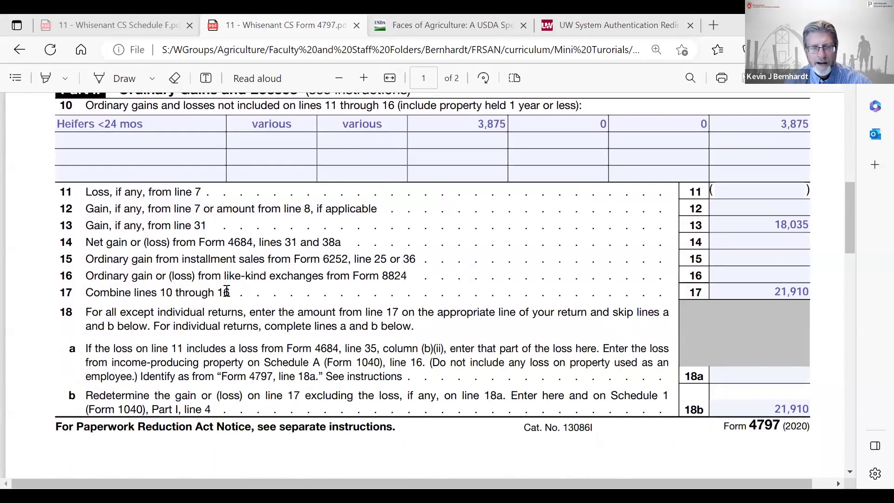
{"action": "scroll", "coordinate": [227, 291], "scroll_direction": "down", "scroll_amount": 11}
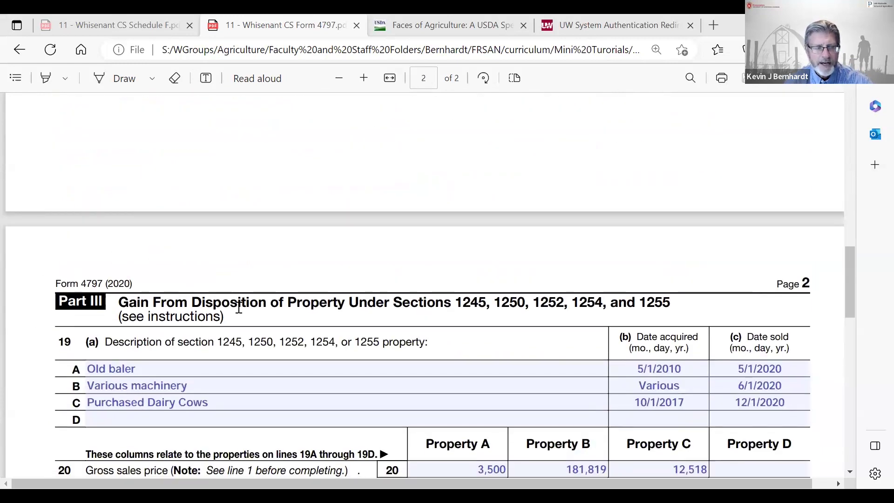
{"action": "scroll", "coordinate": [239, 307], "scroll_direction": "up", "scroll_amount": 20}
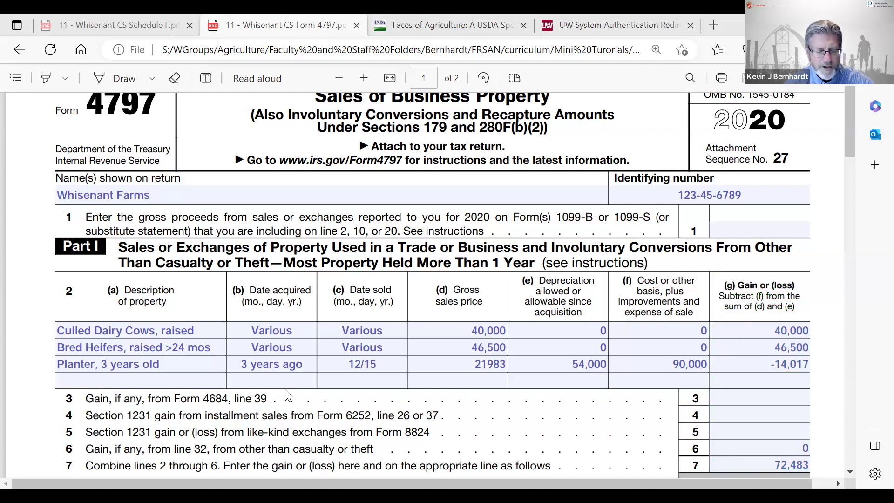
{"action": "scroll", "coordinate": [285, 390], "scroll_direction": "down", "scroll_amount": 2}
{"action": "scroll", "coordinate": [284, 389], "scroll_direction": "down", "scroll_amount": 6}
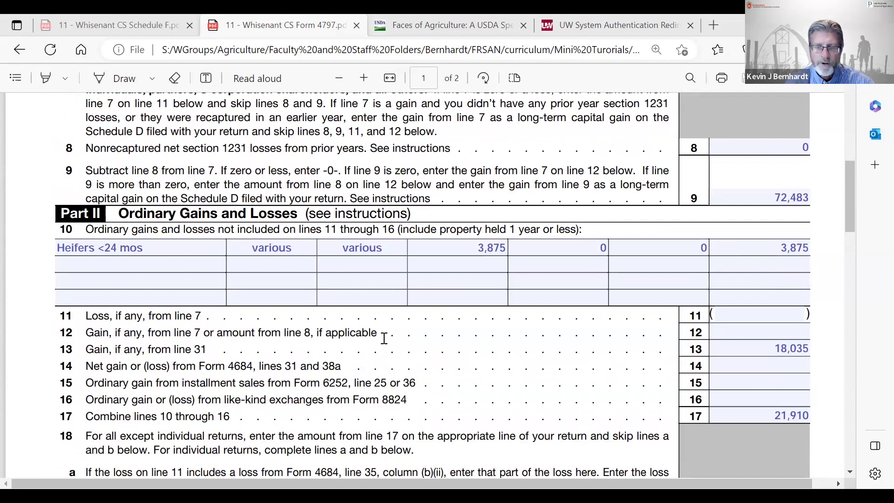
{"action": "scroll", "coordinate": [384, 339], "scroll_direction": "down", "scroll_amount": 15}
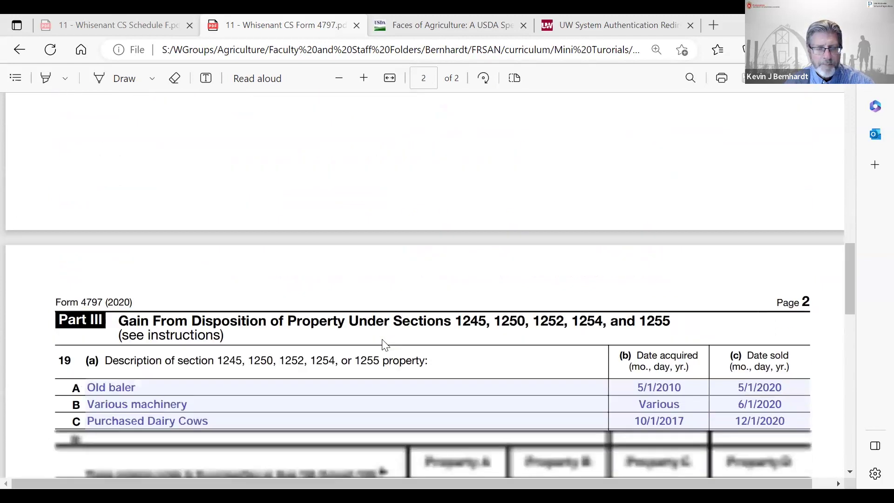
{"action": "scroll", "coordinate": [256, 220], "scroll_direction": "down", "scroll_amount": 1}
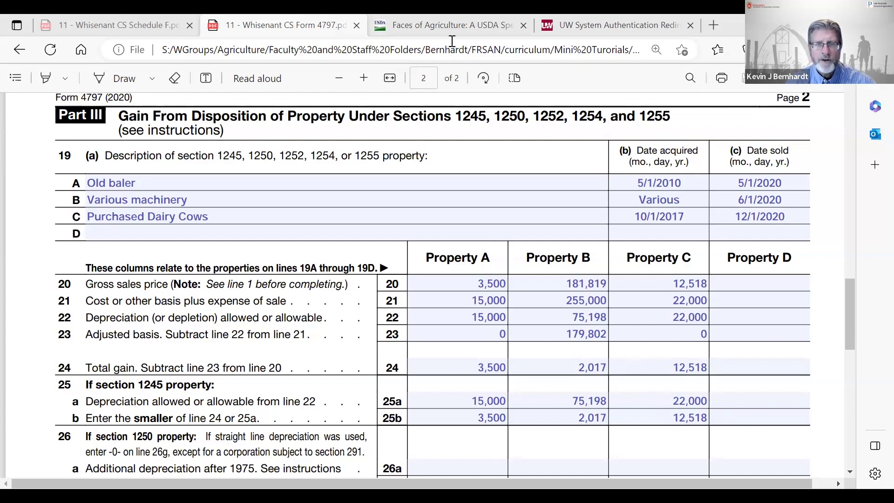
- Return to the Excel workbook and examine the Income Statement's depreciation row and the economic depreciation estimates beside it
{"action": "key", "text": "alt+Tab"}
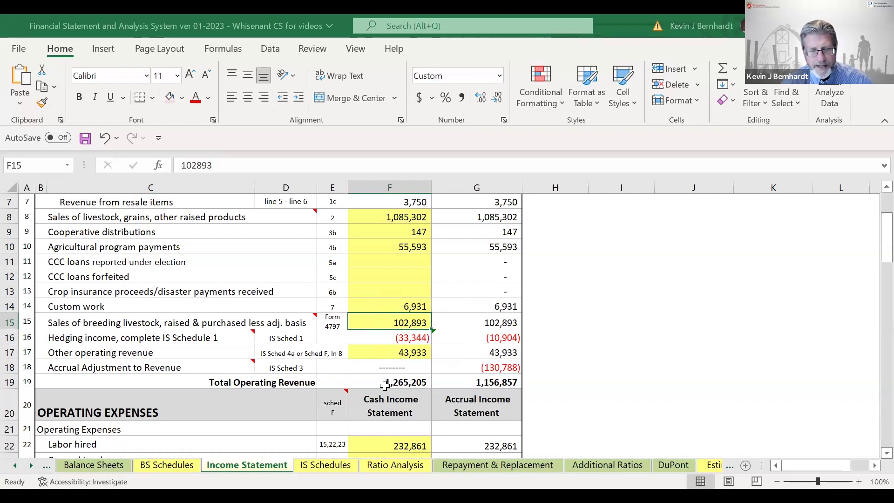
{"action": "scroll", "coordinate": [385, 386], "scroll_direction": "down", "scroll_amount": 1}
{"action": "scroll", "coordinate": [385, 386], "scroll_direction": "down", "scroll_amount": 2}
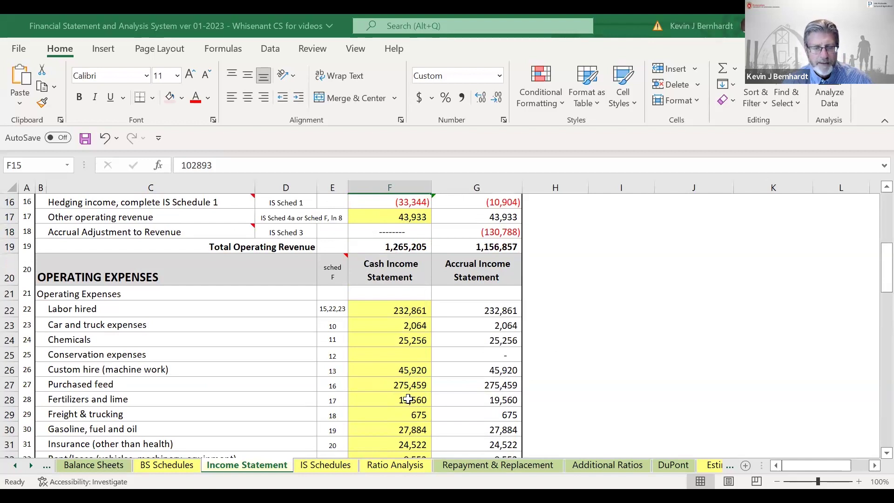
{"action": "scroll", "coordinate": [407, 396], "scroll_direction": "down", "scroll_amount": 5}
{"action": "scroll", "coordinate": [406, 396], "scroll_direction": "down", "scroll_amount": 3}
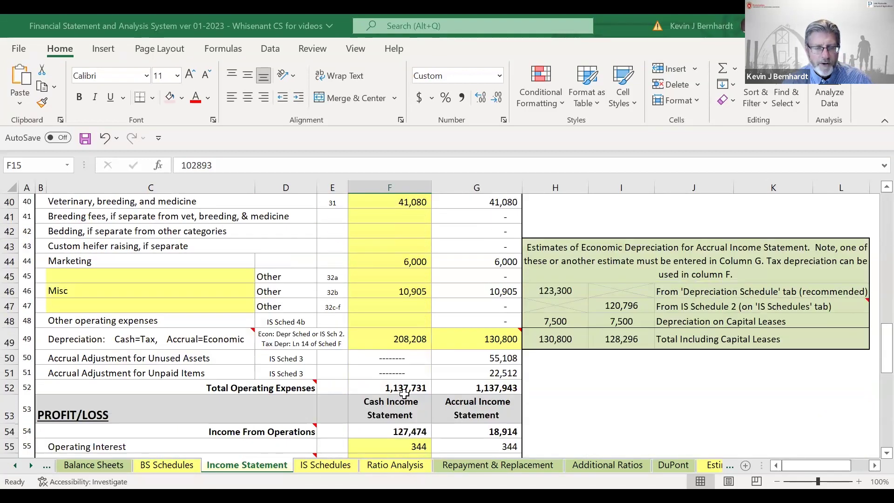
{"action": "scroll", "coordinate": [404, 394], "scroll_direction": "down", "scroll_amount": 1}
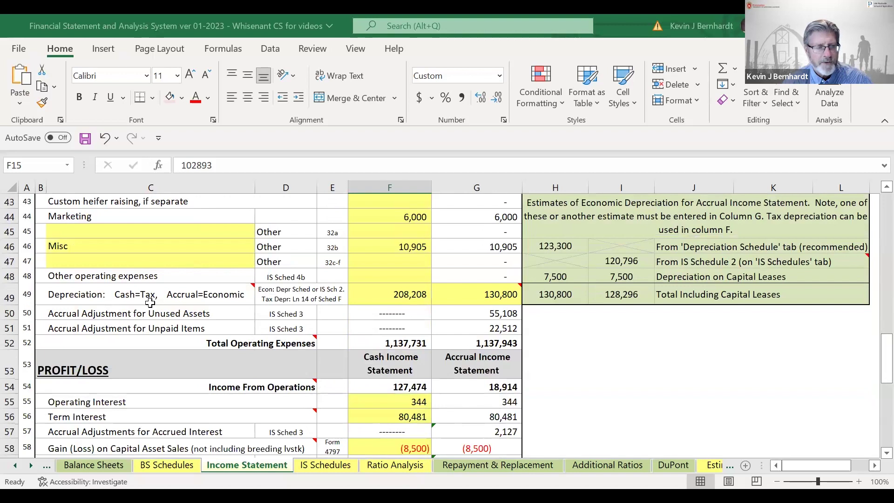
{"action": "mouse_move", "coordinate": [135, 296]}
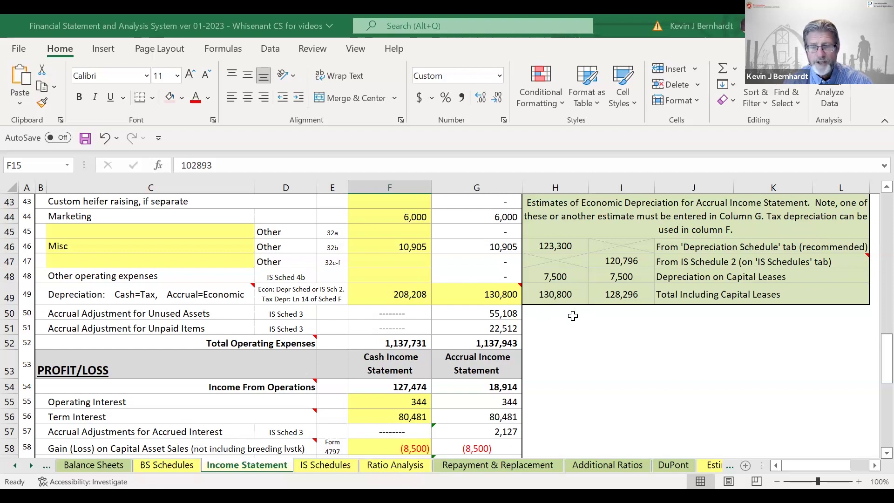
- Open the Depreciation Schedule sheet and view its Summary of Results for all depreciable assets
{"action": "left_click", "coordinate": [31, 465]}
{"action": "left_click", "coordinate": [29, 465]}
{"action": "left_click", "coordinate": [30, 465]}
{"action": "left_click", "coordinate": [30, 464]}
{"action": "left_click", "coordinate": [30, 465]}
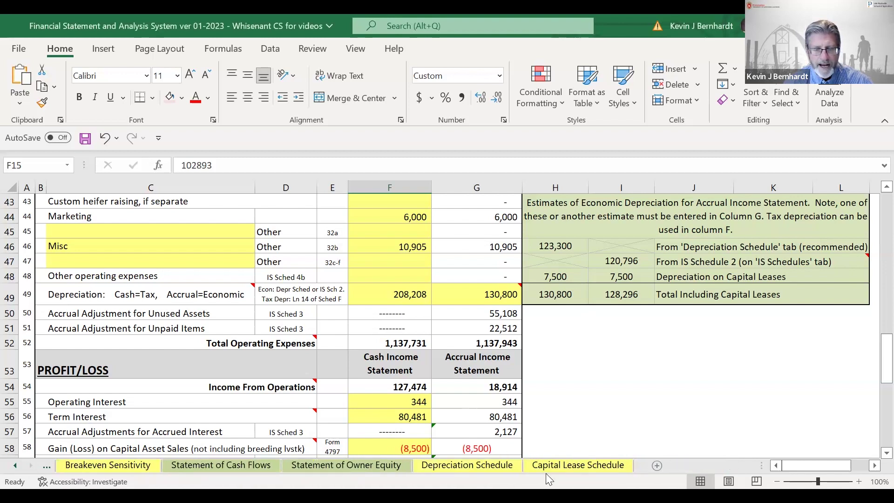
{"action": "left_click", "coordinate": [469, 465]}
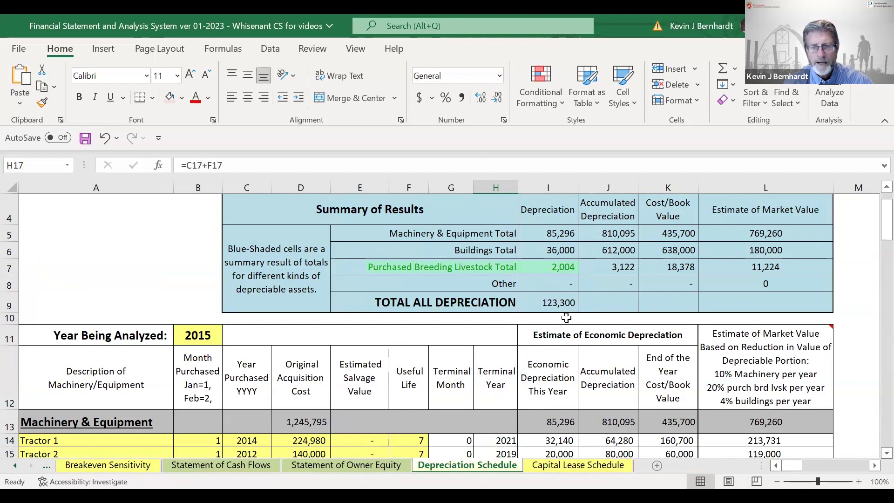
- Go back to the Income Statement sheet to view the depreciation estimates again
{"action": "left_click", "coordinate": [13, 466]}
{"action": "left_click", "coordinate": [13, 465]}
{"action": "left_click", "coordinate": [13, 465]}
{"action": "left_click", "coordinate": [13, 466]}
{"action": "left_click", "coordinate": [13, 466]}
{"action": "left_click", "coordinate": [13, 466]}
{"action": "left_click", "coordinate": [169, 465]}
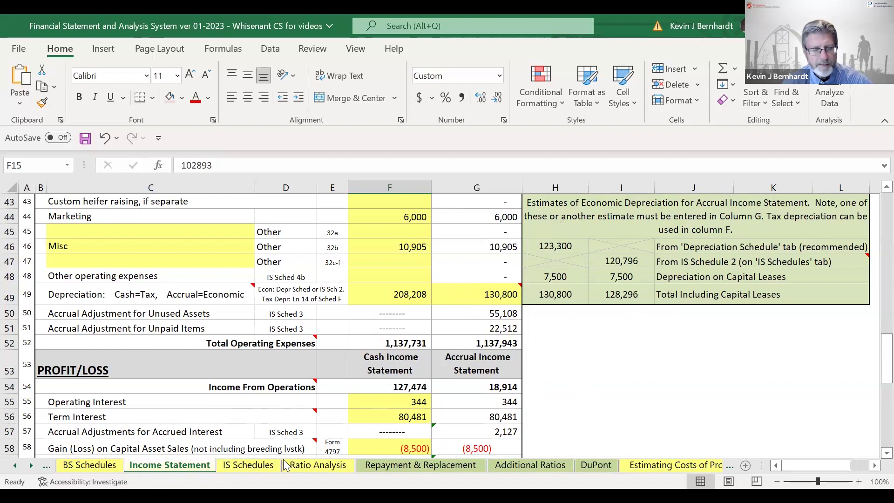
- Open the IS Schedules sheet and examine Schedule 2: Estimate of Economic Depreciation down to its total
{"action": "left_click", "coordinate": [258, 467]}
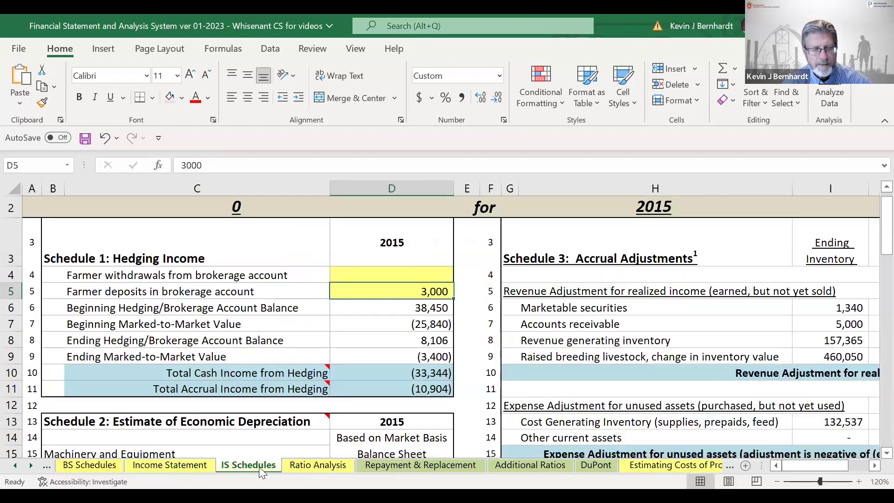
{"action": "scroll", "coordinate": [238, 362], "scroll_direction": "down", "scroll_amount": 2}
{"action": "scroll", "coordinate": [238, 362], "scroll_direction": "down", "scroll_amount": 2}
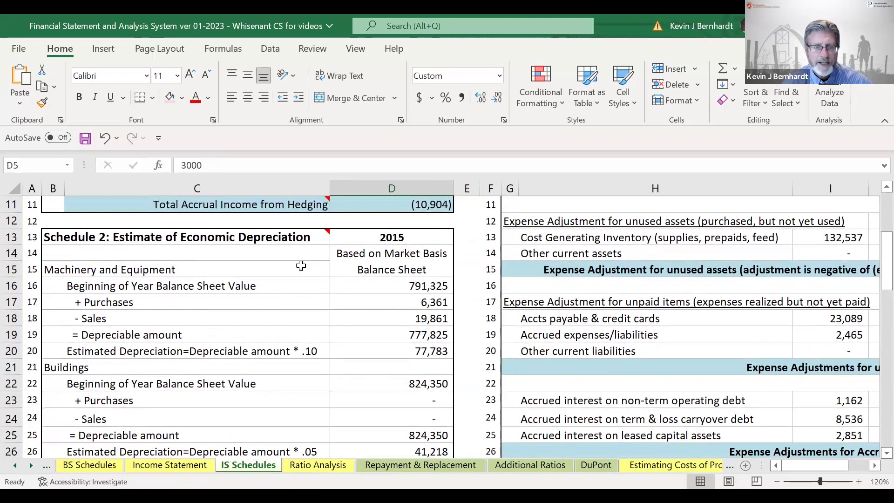
{"action": "scroll", "coordinate": [281, 344], "scroll_direction": "down", "scroll_amount": 2}
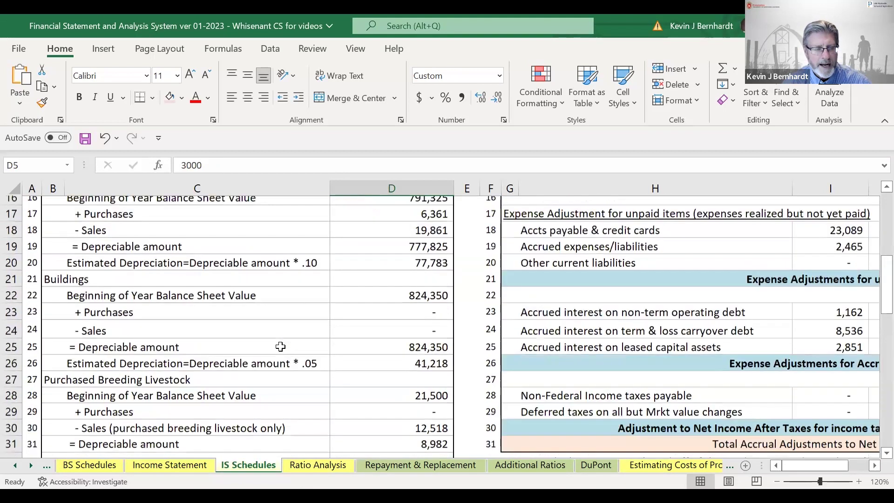
{"action": "scroll", "coordinate": [326, 447], "scroll_direction": "down", "scroll_amount": 1}
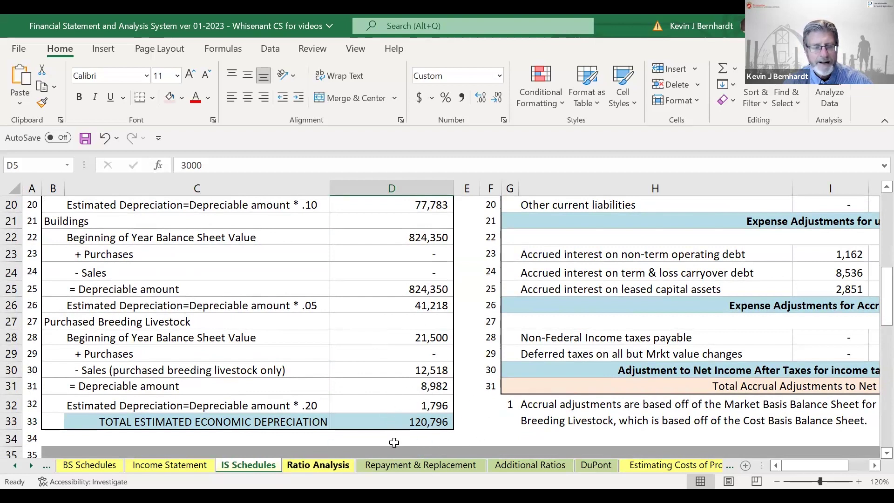
- Return to the Income Statement sheet and review its operating revenue and operating expense lines in the cash and accrual columns
{"action": "left_click", "coordinate": [188, 465]}
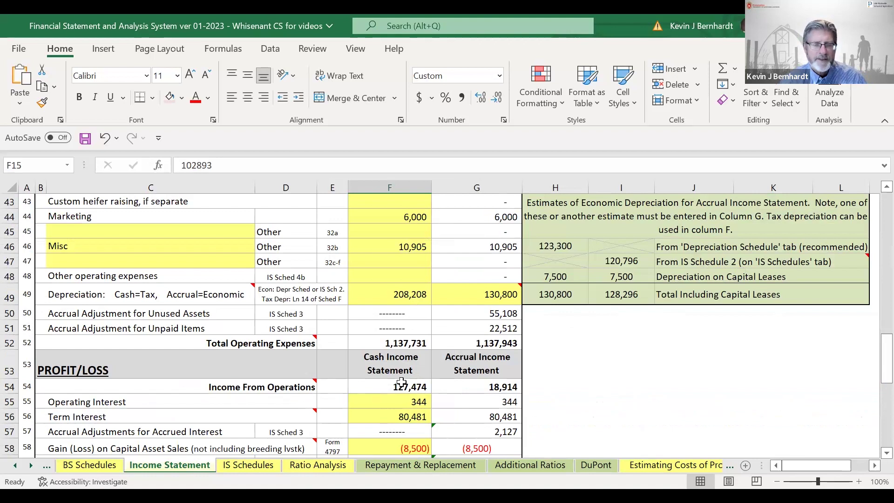
{"action": "scroll", "coordinate": [421, 360], "scroll_direction": "up", "scroll_amount": 5}
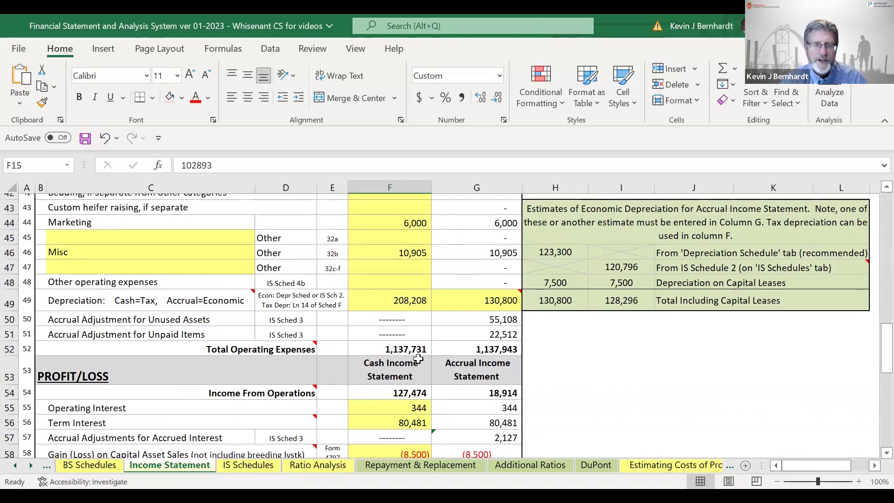
{"action": "scroll", "coordinate": [420, 360], "scroll_direction": "up", "scroll_amount": 7}
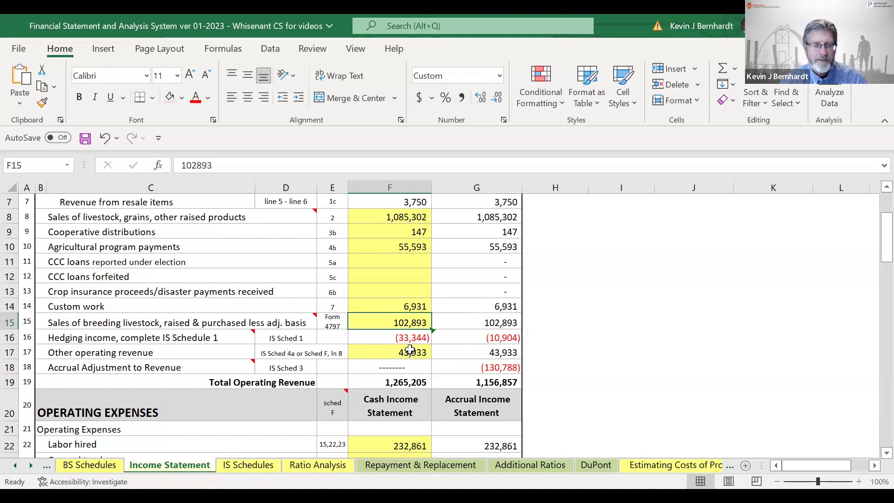
{"action": "scroll", "coordinate": [402, 360], "scroll_direction": "down", "scroll_amount": 5}
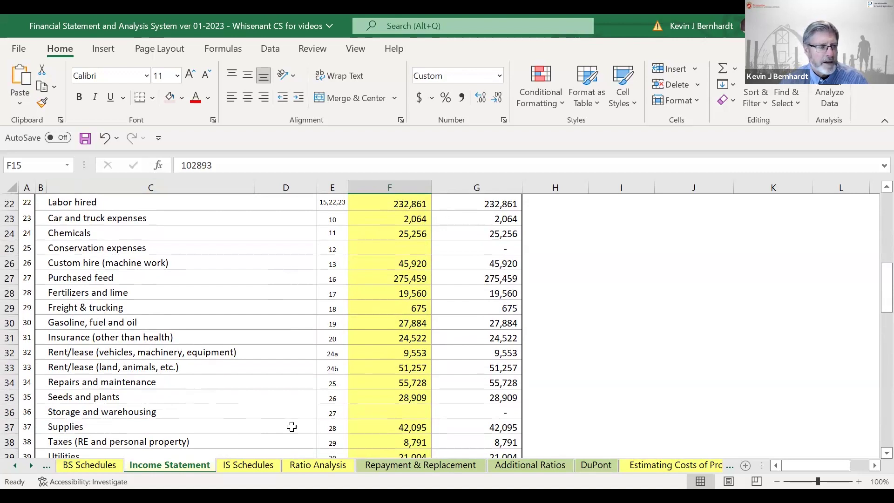
{"action": "scroll", "coordinate": [283, 399], "scroll_direction": "down", "scroll_amount": 3}
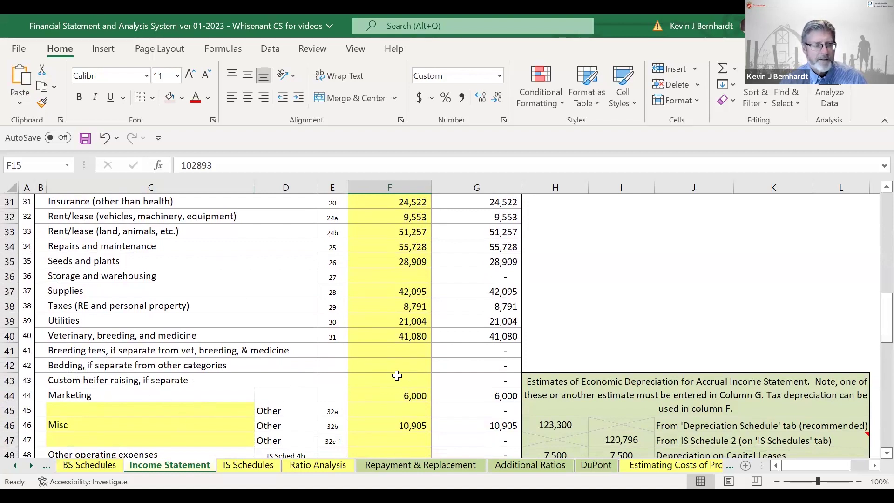
{"action": "scroll", "coordinate": [412, 375], "scroll_direction": "up", "scroll_amount": 2}
{"action": "scroll", "coordinate": [396, 373], "scroll_direction": "up", "scroll_amount": 1}
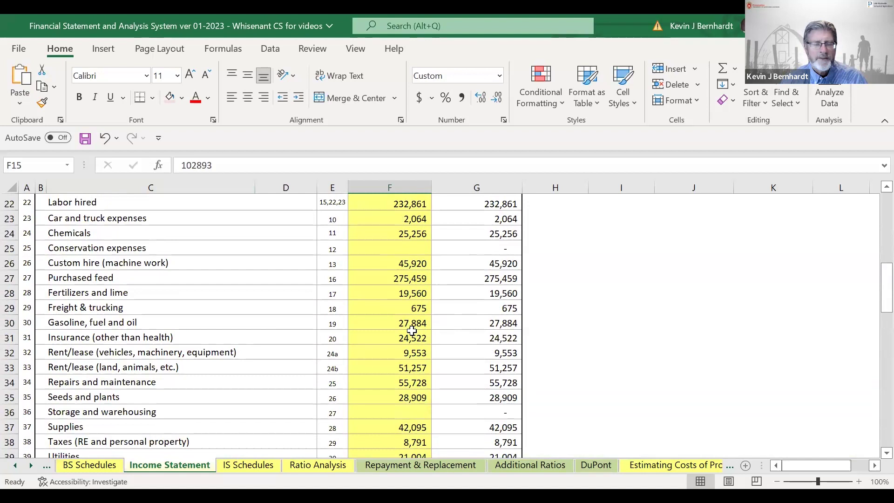
{"action": "scroll", "coordinate": [414, 334], "scroll_direction": "up", "scroll_amount": 3}
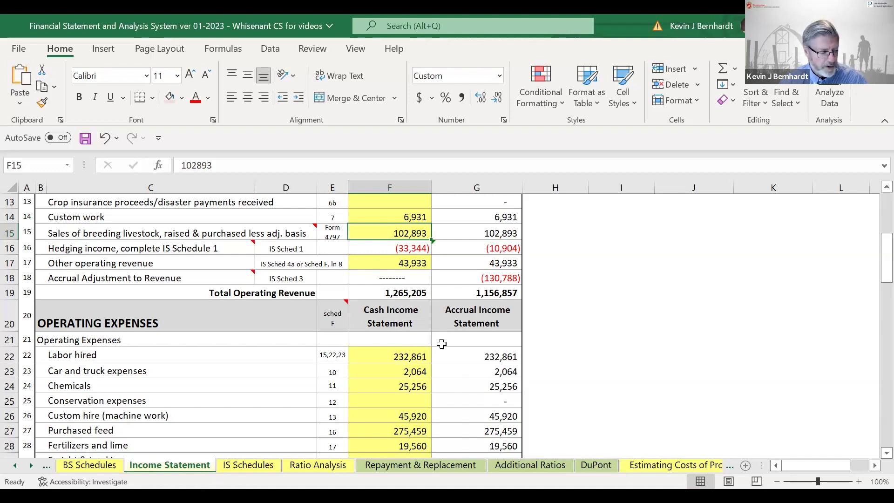
{"action": "scroll", "coordinate": [438, 340], "scroll_direction": "up", "scroll_amount": 4}
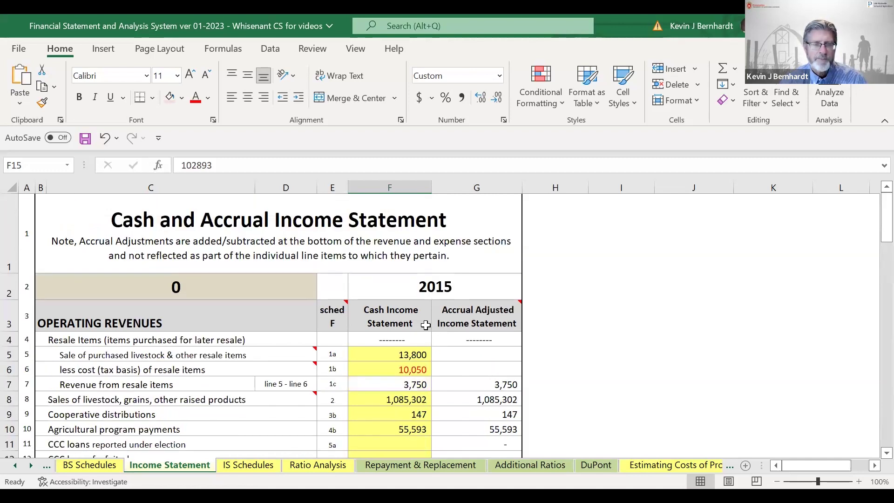
- Inspect the Accrual Adjustment to Revenue formula in G18 and view its source, Schedule 3: Accrual Adjustments, on the IS Schedules sheet
{"action": "scroll", "coordinate": [425, 324], "scroll_direction": "down", "scroll_amount": 3}
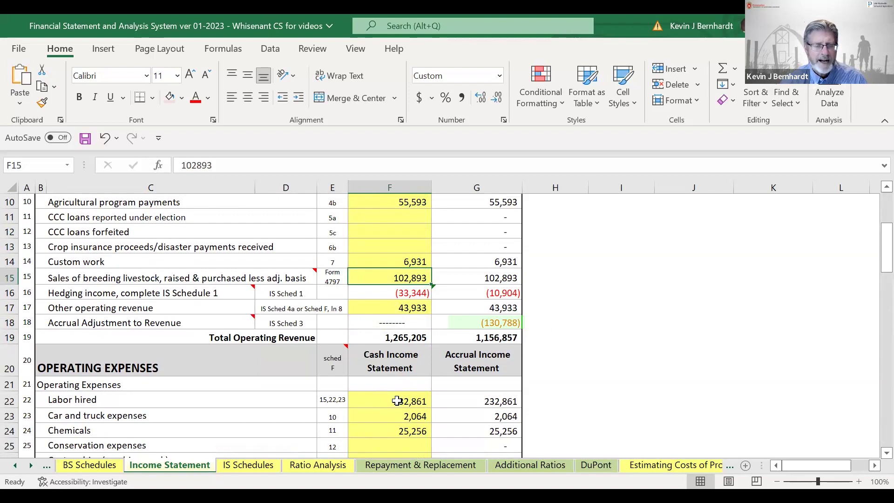
{"action": "left_click", "coordinate": [481, 322]}
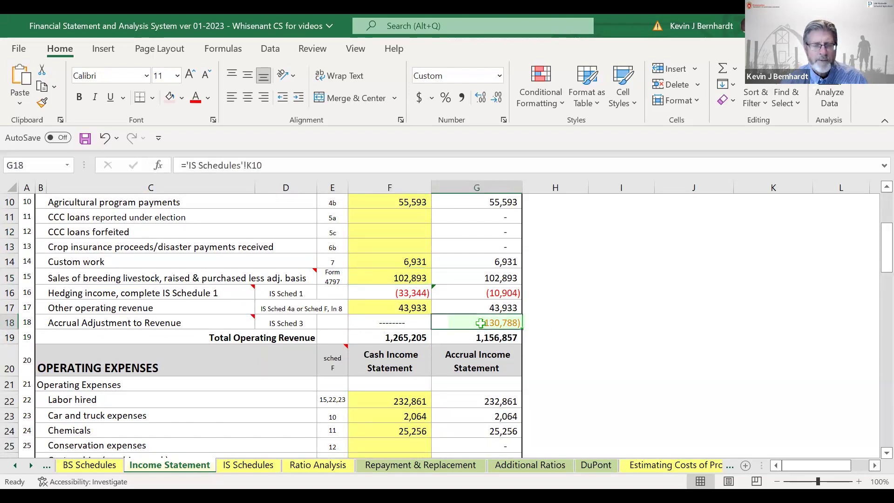
{"action": "left_click", "coordinate": [249, 465]}
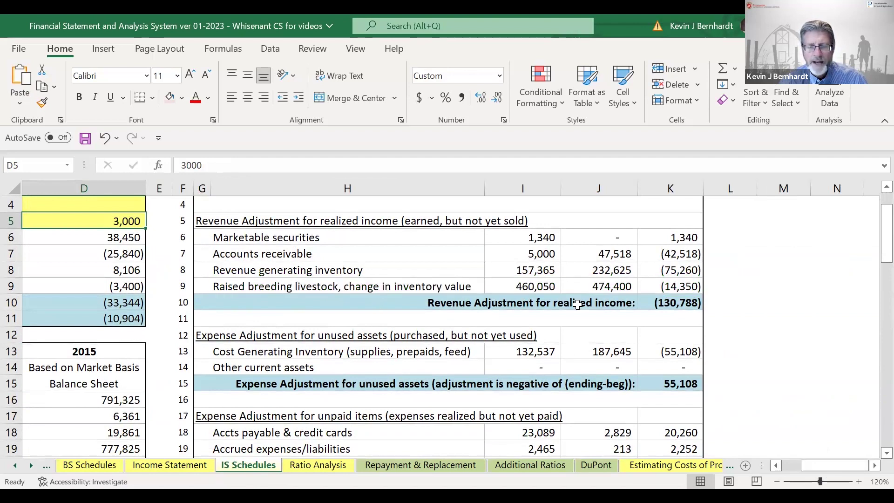
{"action": "scroll", "coordinate": [578, 305], "scroll_direction": "up", "scroll_amount": 1}
{"action": "scroll", "coordinate": [570, 302], "scroll_direction": "down", "scroll_amount": 1}
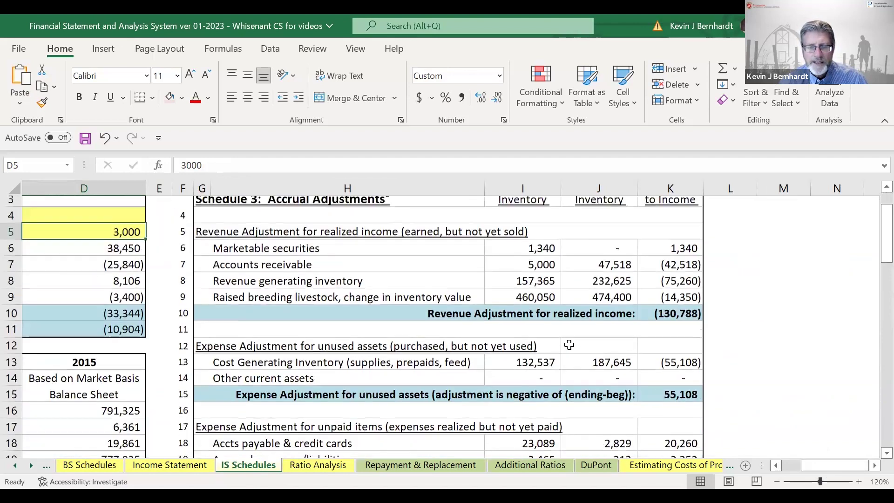
{"action": "scroll", "coordinate": [575, 328], "scroll_direction": "up", "scroll_amount": 1}
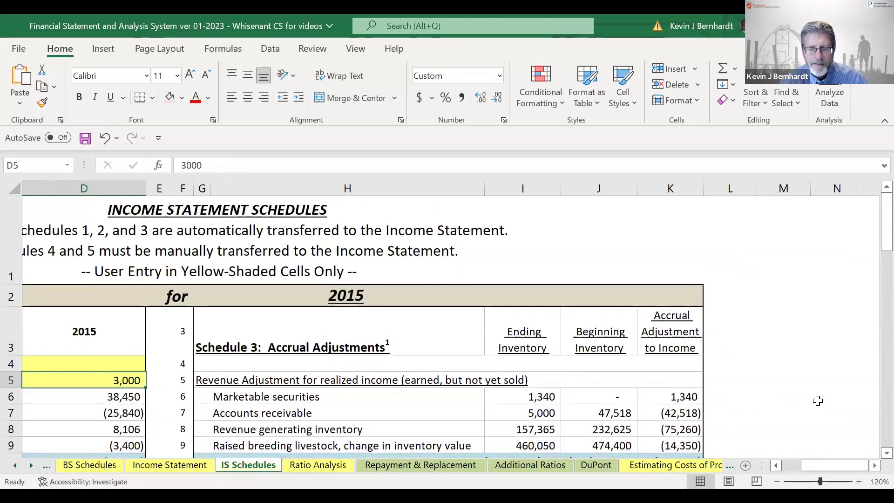
- Collapse the ribbon and return to the Income Statement sheet to review the operating expenses down through the Profit/Loss section
{"action": "left_click", "coordinate": [884, 121]}
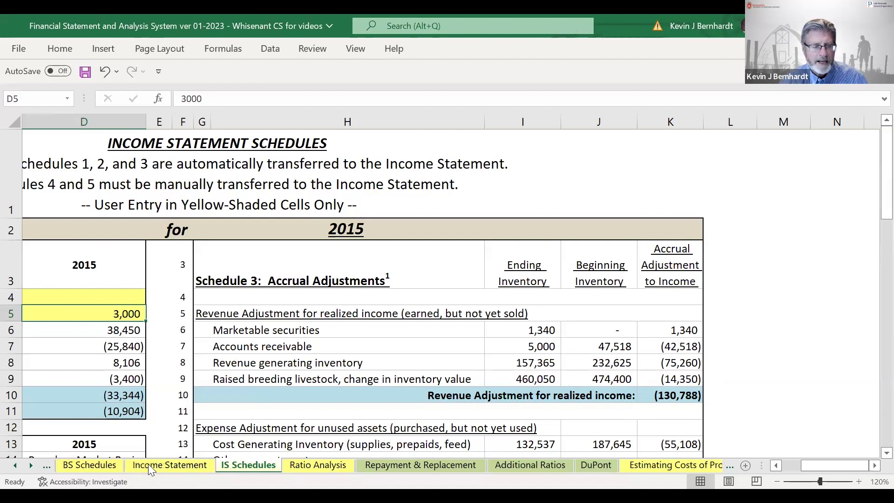
{"action": "left_click", "coordinate": [169, 466]}
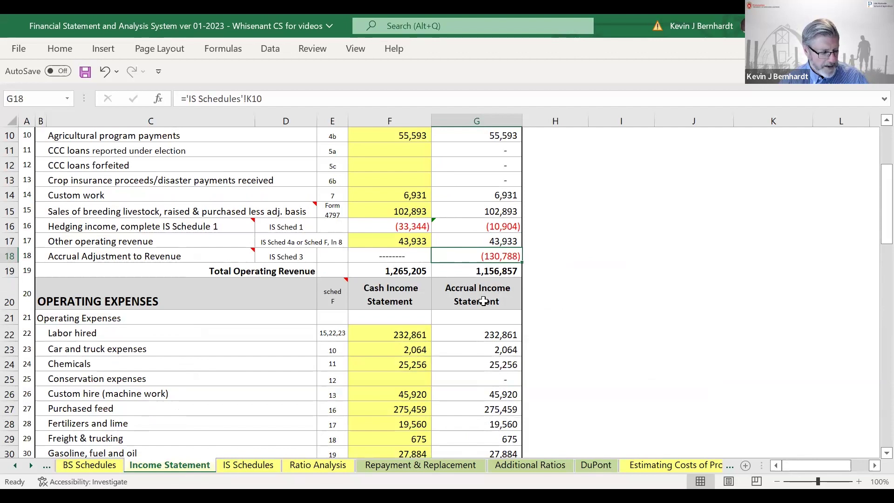
{"action": "scroll", "coordinate": [478, 372], "scroll_direction": "down", "scroll_amount": 5}
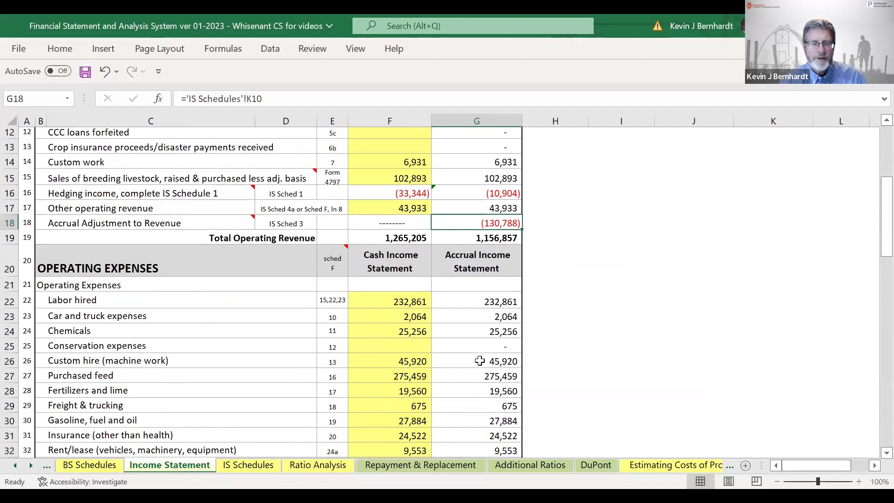
{"action": "scroll", "coordinate": [478, 360], "scroll_direction": "down", "scroll_amount": 6}
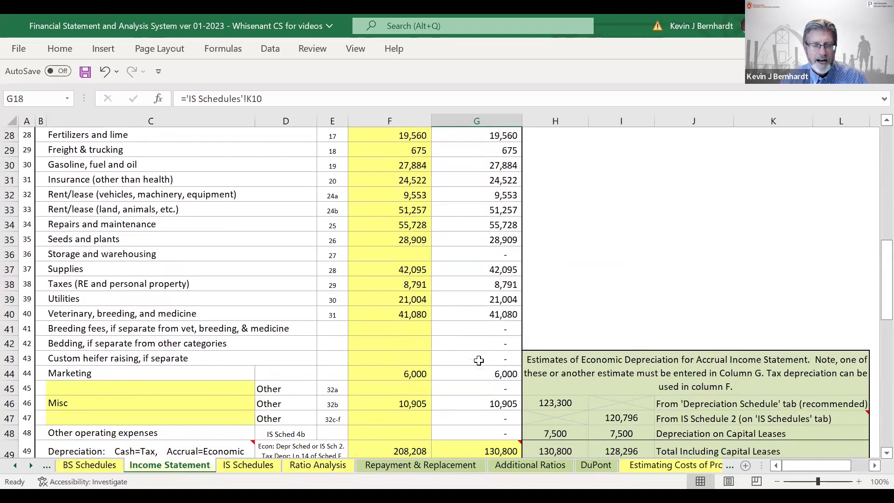
{"action": "scroll", "coordinate": [478, 359], "scroll_direction": "down", "scroll_amount": 3}
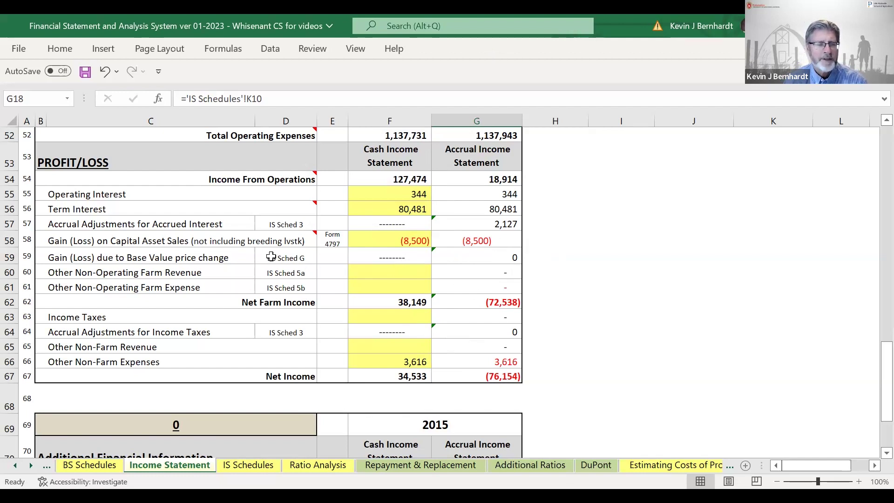
- Read the note on Gain (Loss) on Capital Asset Sales in C58 and switch to the presentation slide on that topic
{"action": "left_click", "coordinate": [110, 236]}
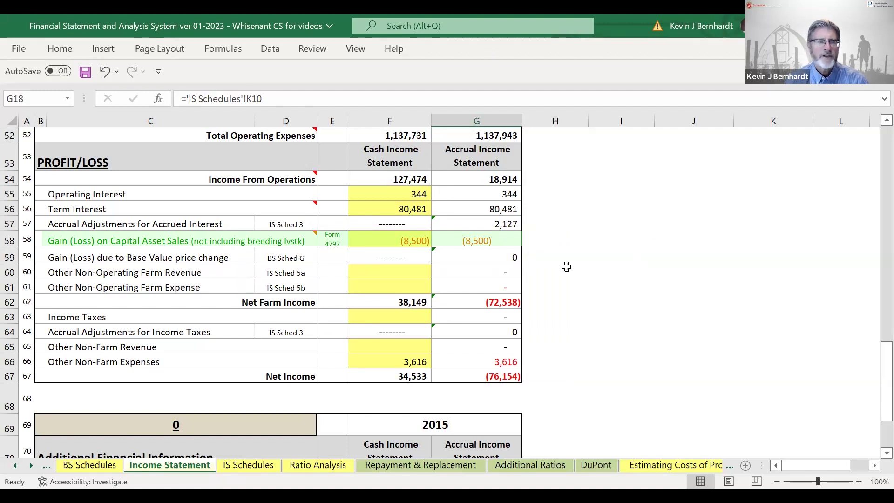
{"action": "mouse_move", "coordinate": [288, 235]}
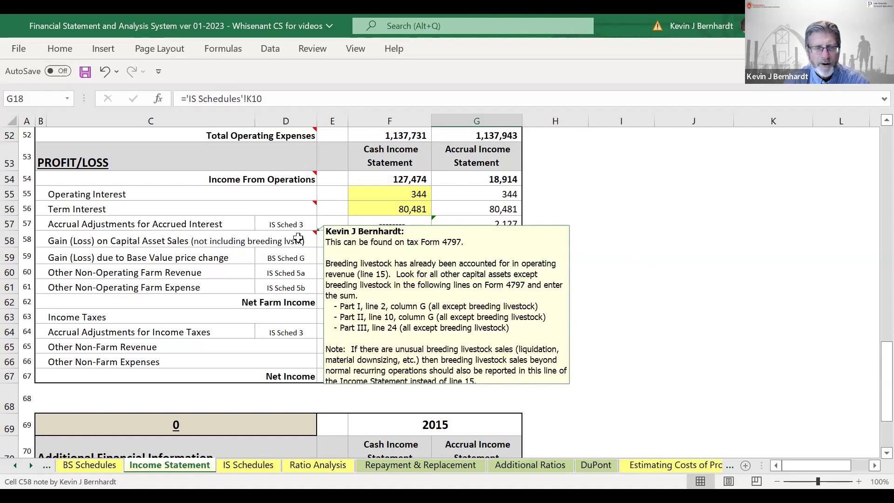
{"action": "key", "text": "alt+Tab"}
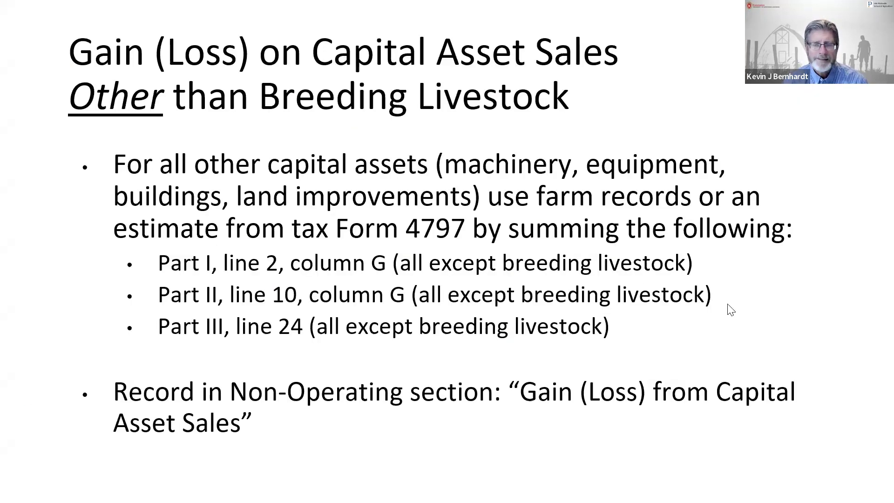